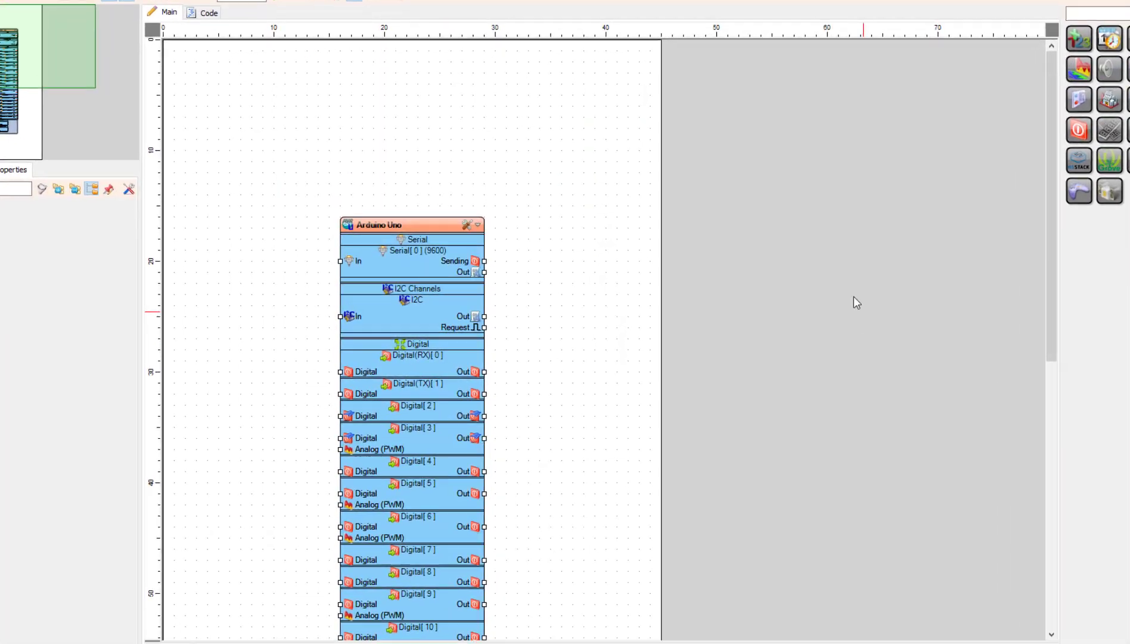
# Replace the Arduino Uno board with a TTGO T-Display ESP32, found by filtering for TTGO
pyautogui.click(537, 189)
pyautogui.click(932, 158)
pyautogui.write('TTGO')
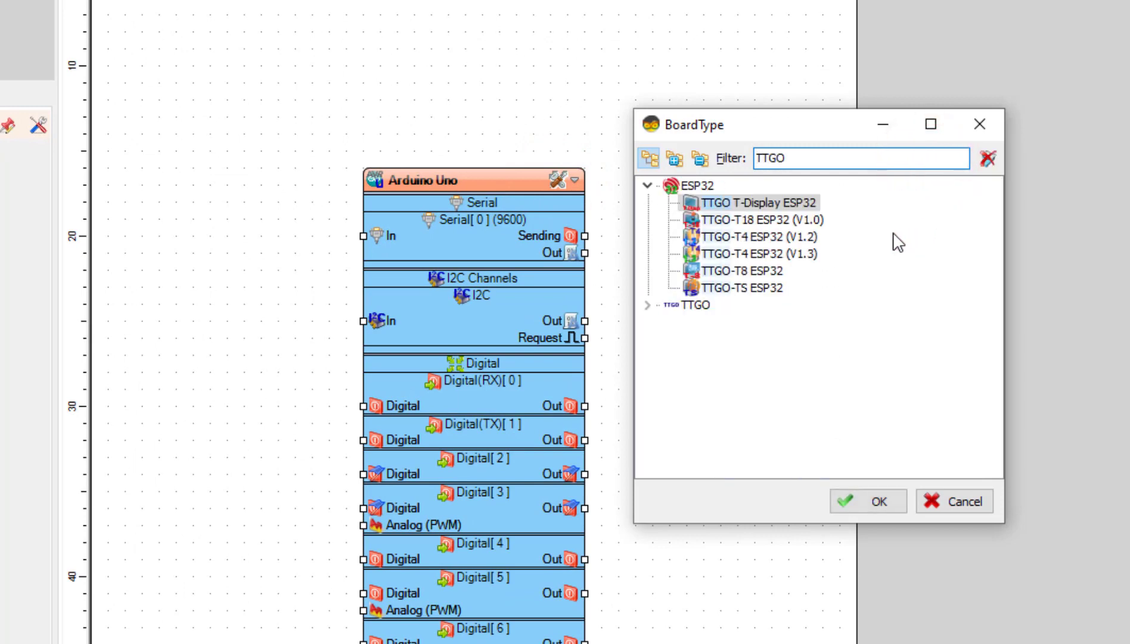
pyautogui.click(784, 202)
pyautogui.click(877, 508)
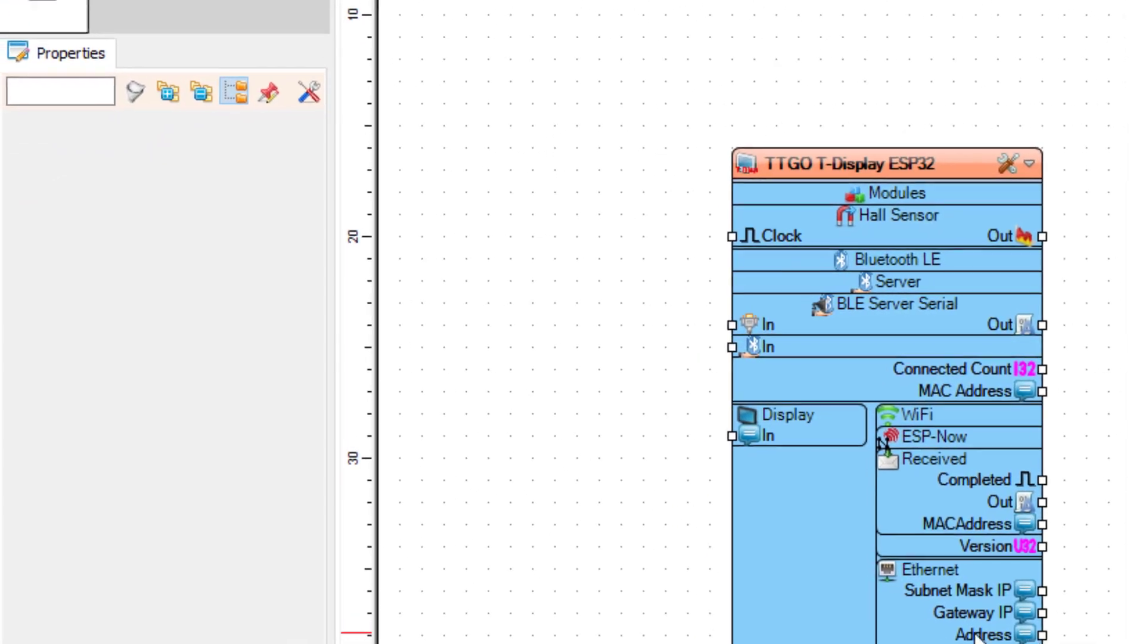
# Expand the board's Modules > WiFi properties, widen the panel, and select Connect To Access Points
pyautogui.click(789, 600)
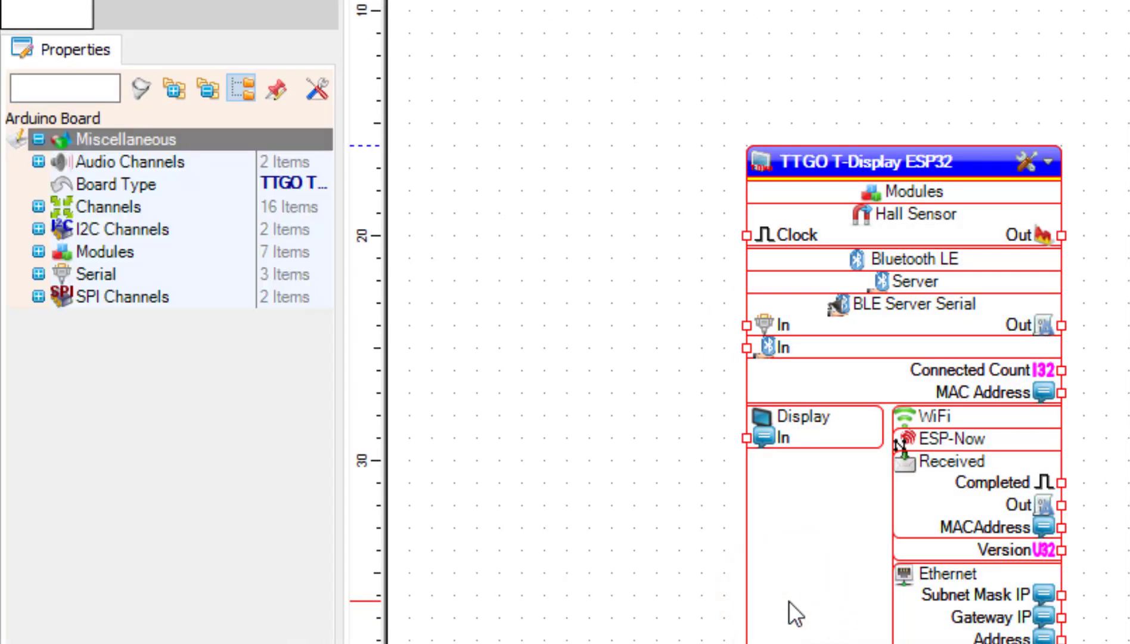
pyautogui.click(38, 252)
pyautogui.click(61, 274)
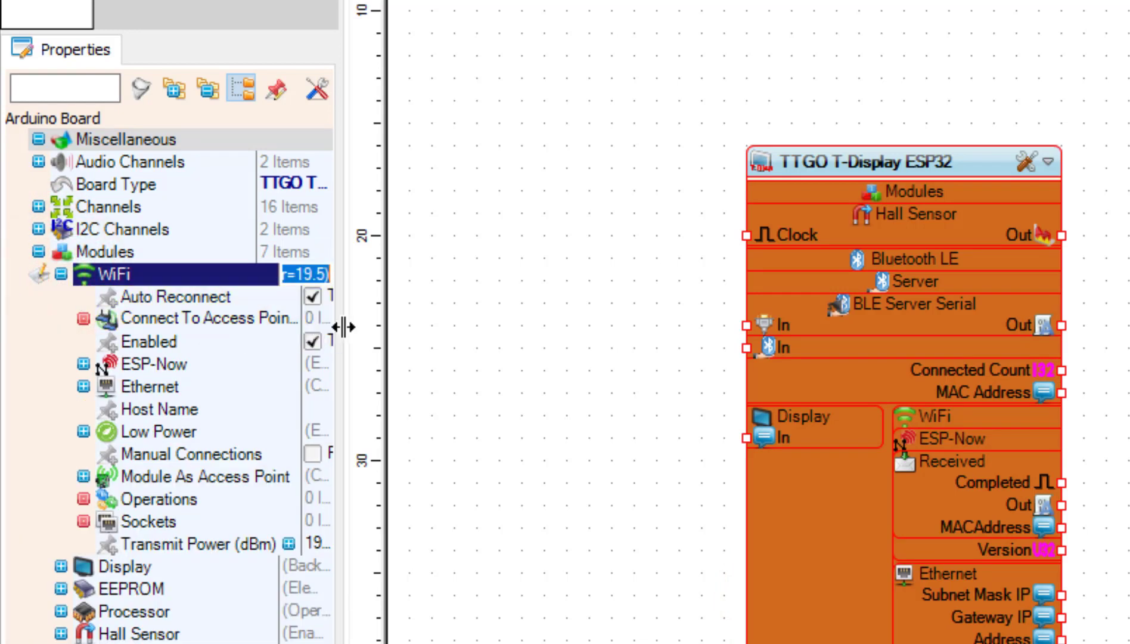
pyautogui.moveTo(338, 324)
pyautogui.mouseDown()
pyautogui.moveTo(402, 327)
pyautogui.moveTo(303, 340)
pyautogui.mouseUp()
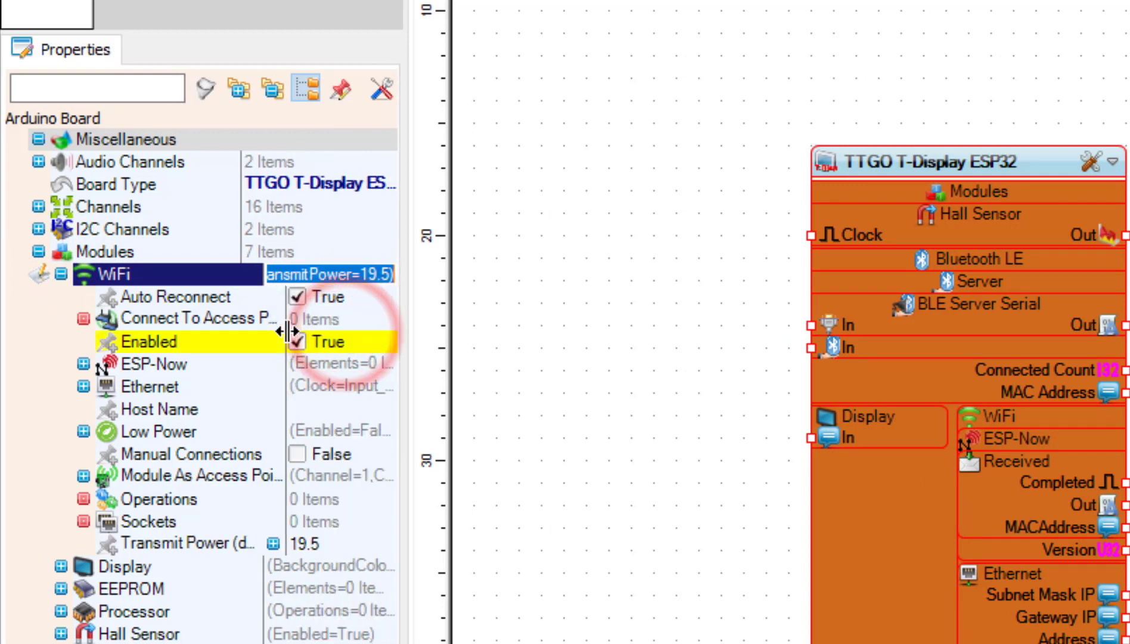
pyautogui.click(372, 328)
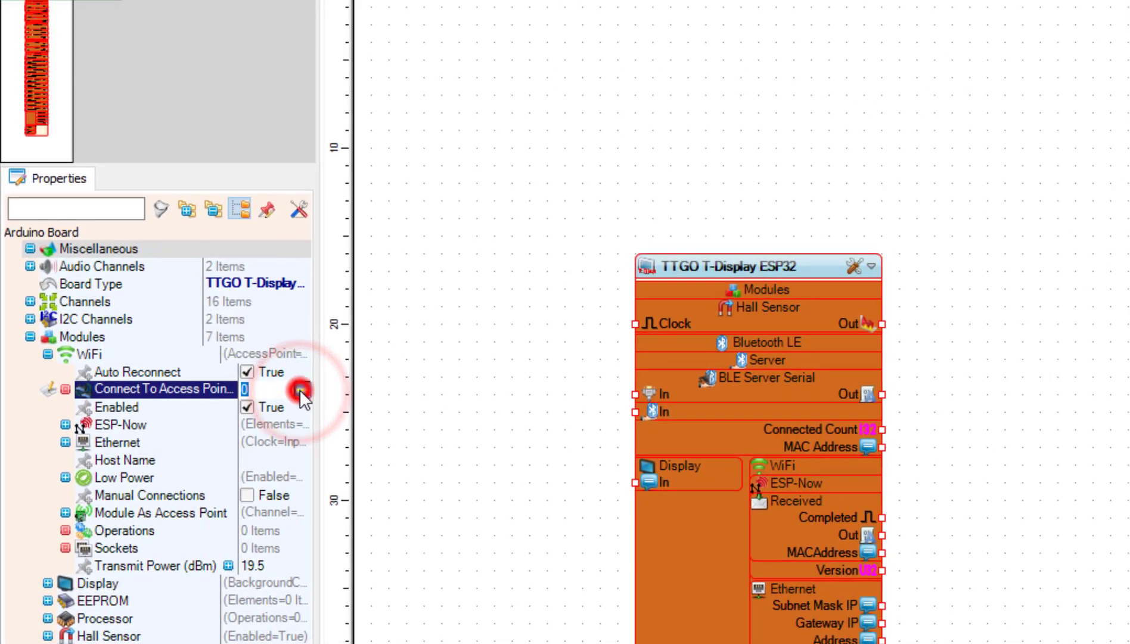
# Add a WiFi Access Point to the board's access-point connections
pyautogui.click(300, 388)
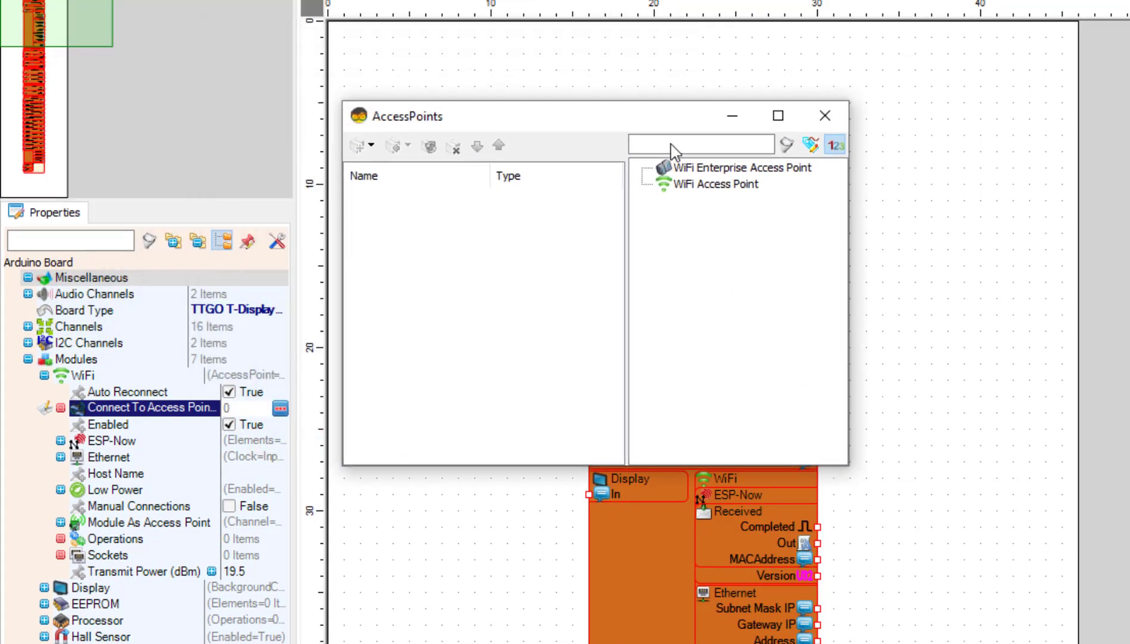
pyautogui.moveTo(671, 119); pyautogui.dragTo(817, 203)
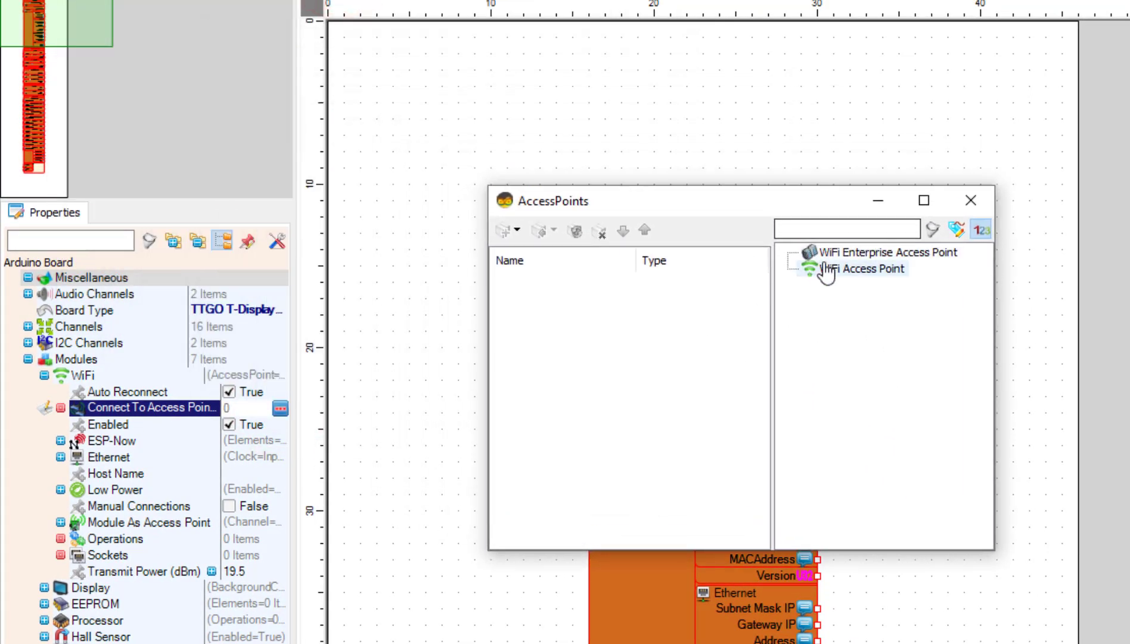
pyautogui.click(864, 272)
pyautogui.doubleClick(862, 269)
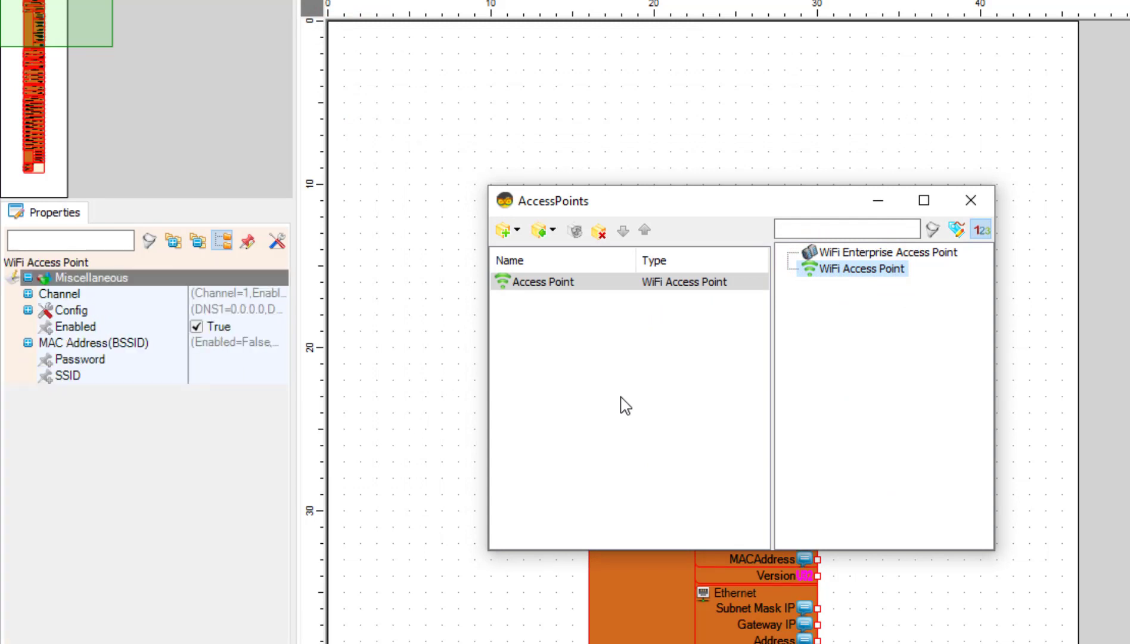
pyautogui.click(277, 377)
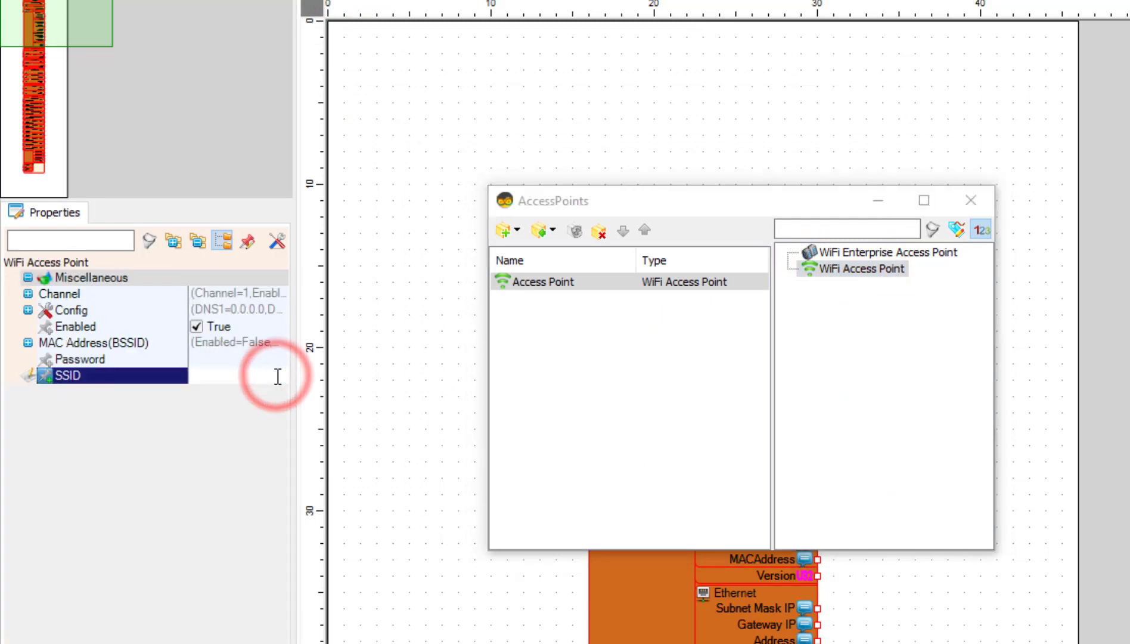
pyautogui.write('ASUS')
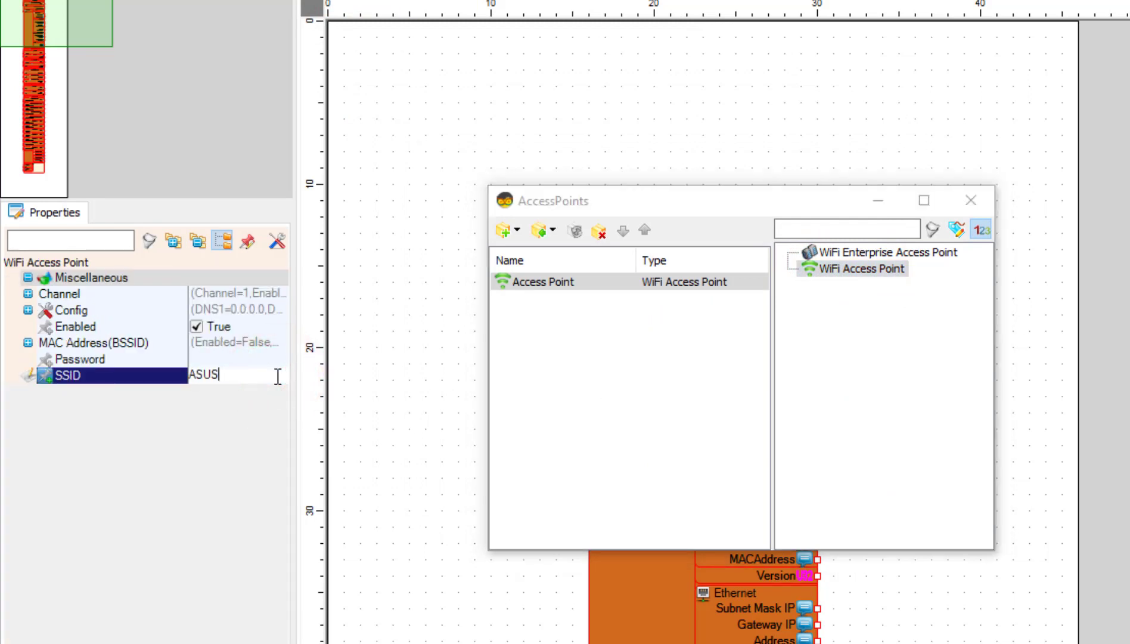
pyautogui.doubleClick(255, 374)
pyautogui.click(255, 360)
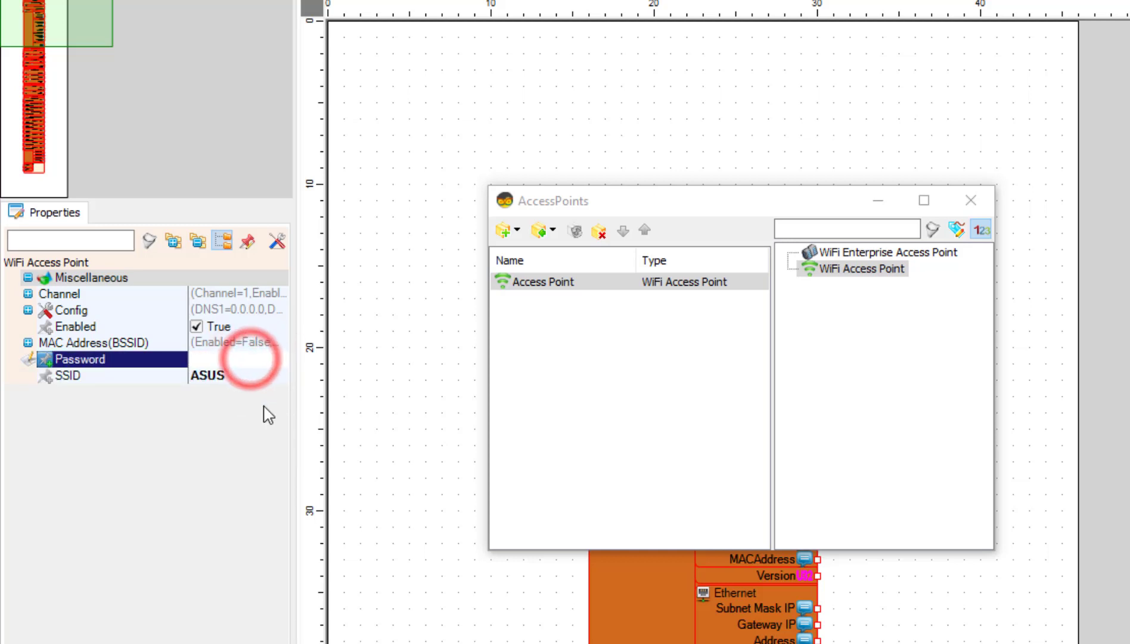
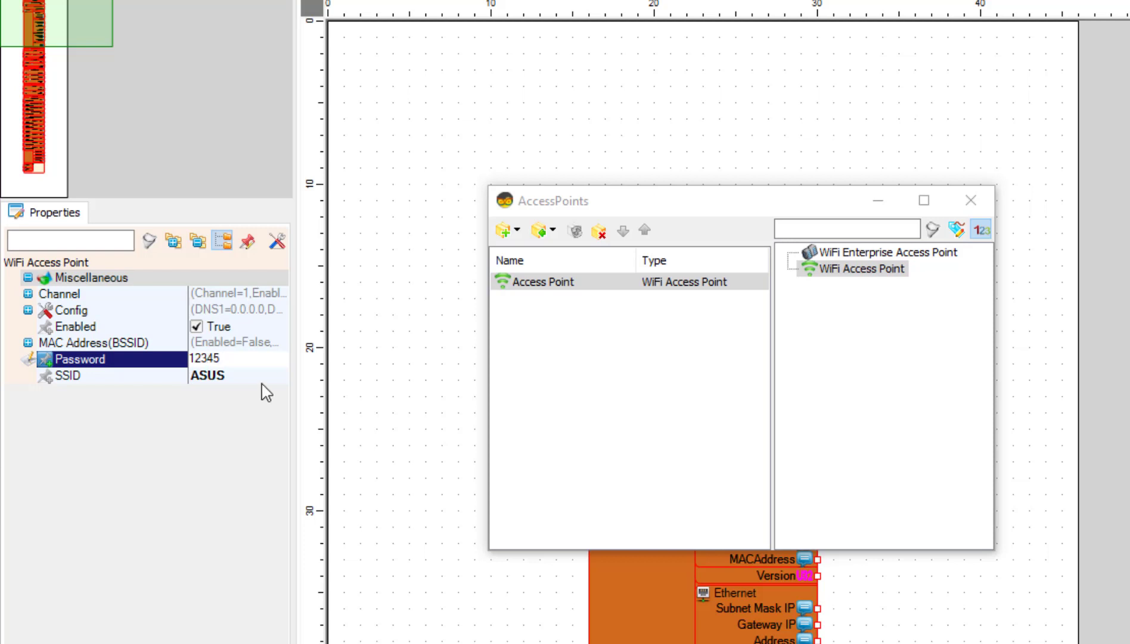
pyautogui.click(255, 377)
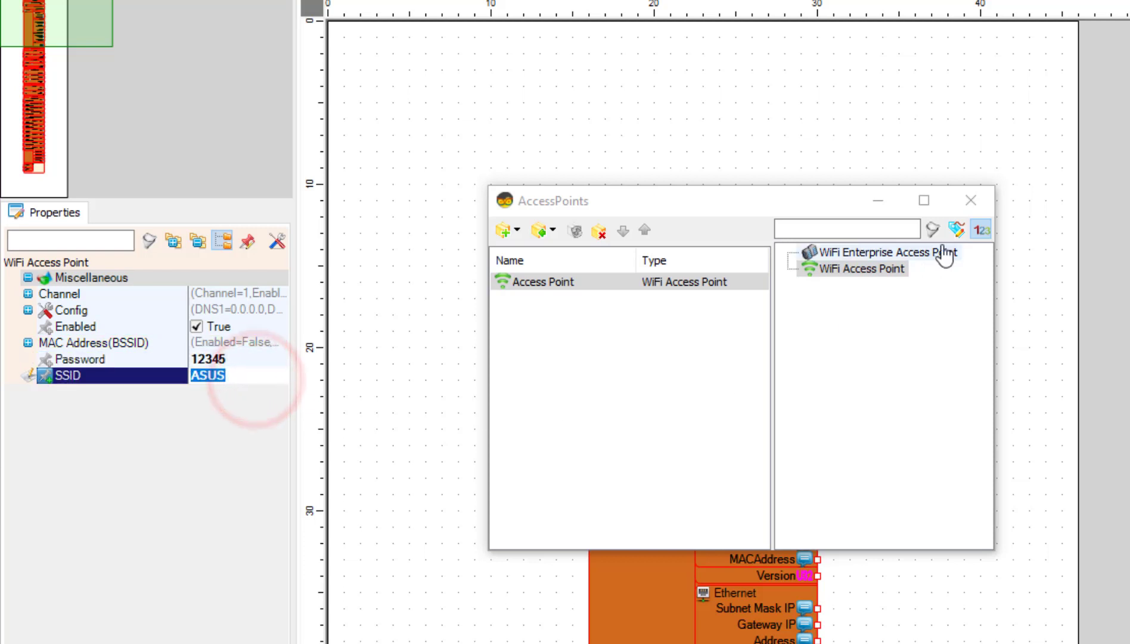
pyautogui.click(971, 200)
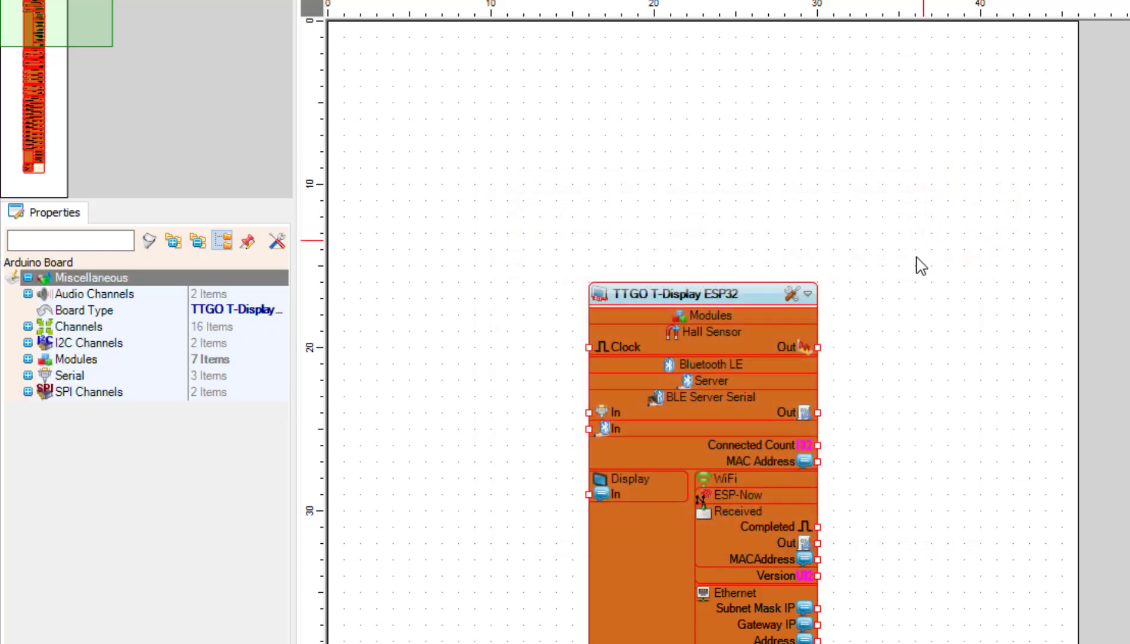
# Reselect the board, expand Modules > WiFi, and open the Operations list editor
pyautogui.click(846, 436)
pyautogui.click(356, 479)
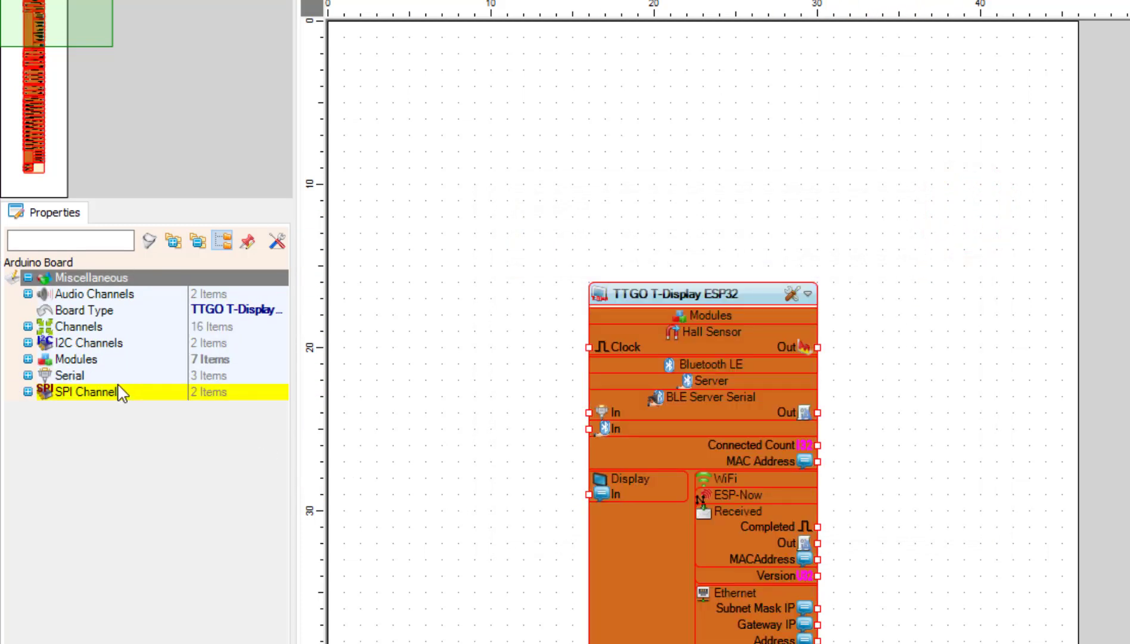
pyautogui.click(28, 359)
pyautogui.click(82, 375)
pyautogui.click(44, 375)
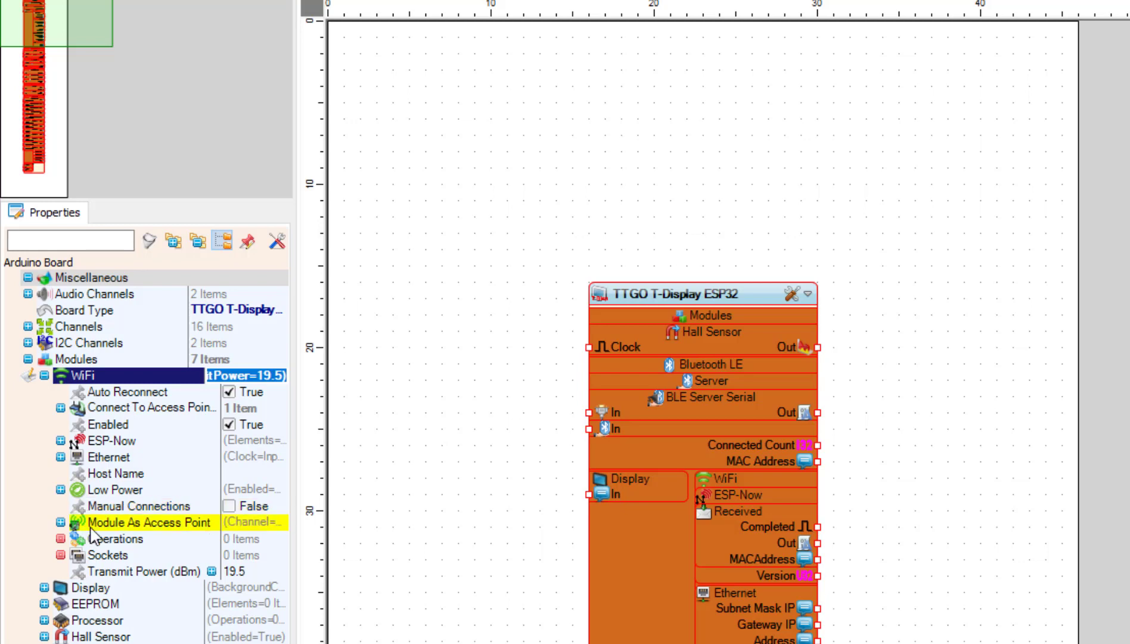
pyautogui.click(115, 539)
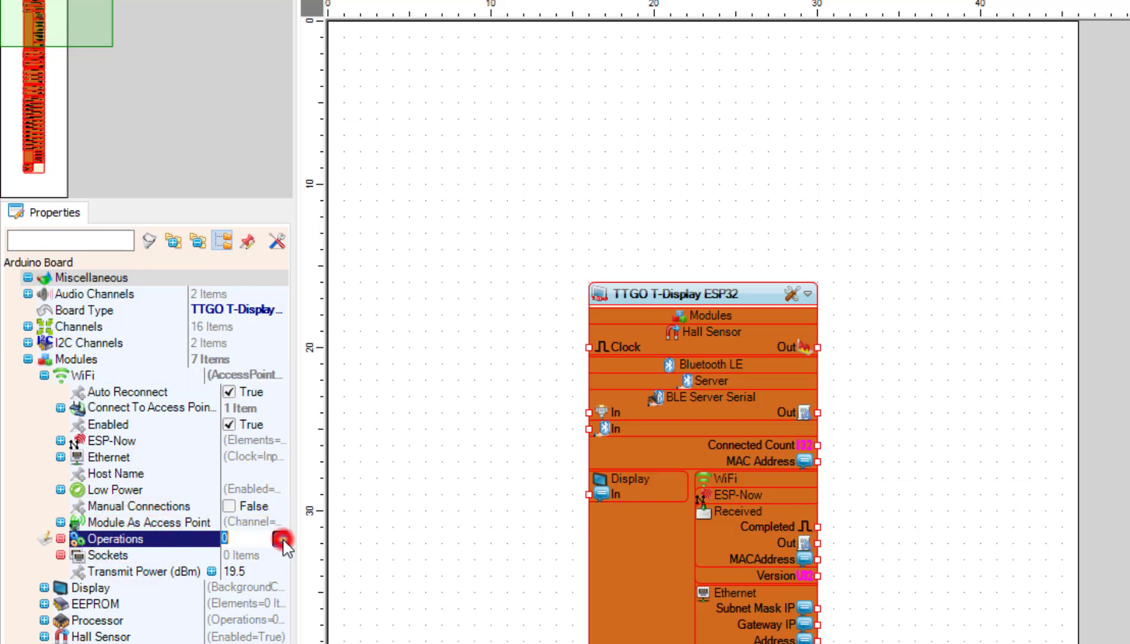
pyautogui.click(281, 539)
# Add a Program Over WiFi operation and set its hostname to TEST1
pyautogui.moveTo(442, 48); pyautogui.dragTo(759, 112)
pyautogui.doubleClick(835, 226)
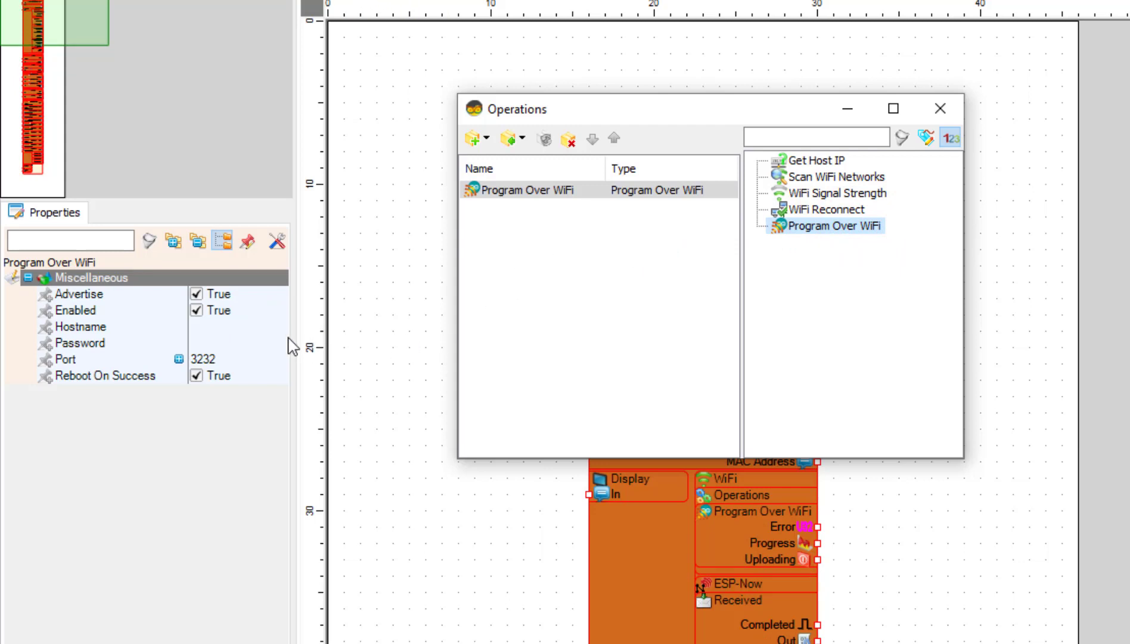
pyautogui.click(266, 326)
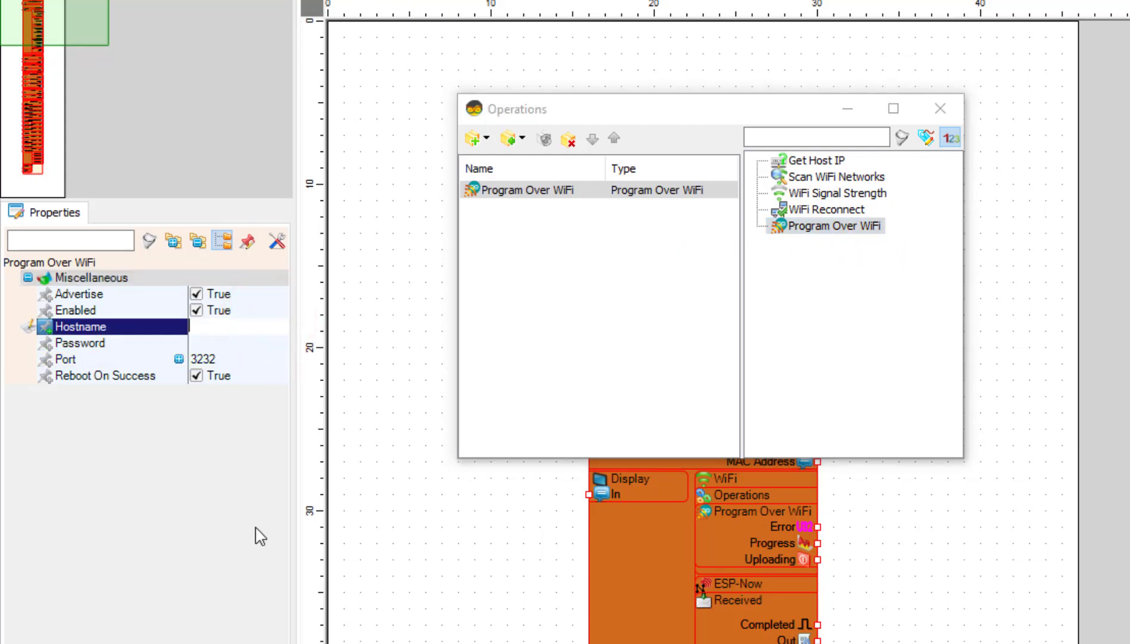
pyautogui.write('TEST1')
pyautogui.click(265, 343)
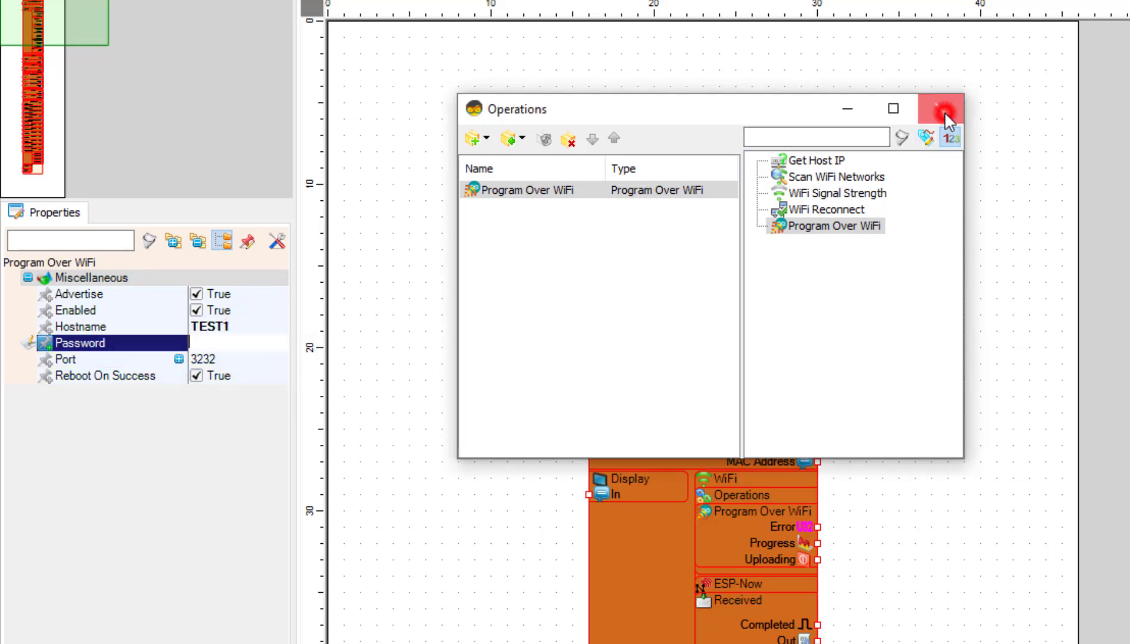
# Choose COM7 as the upload port and compile and upload the project over USB
pyautogui.click(940, 108)
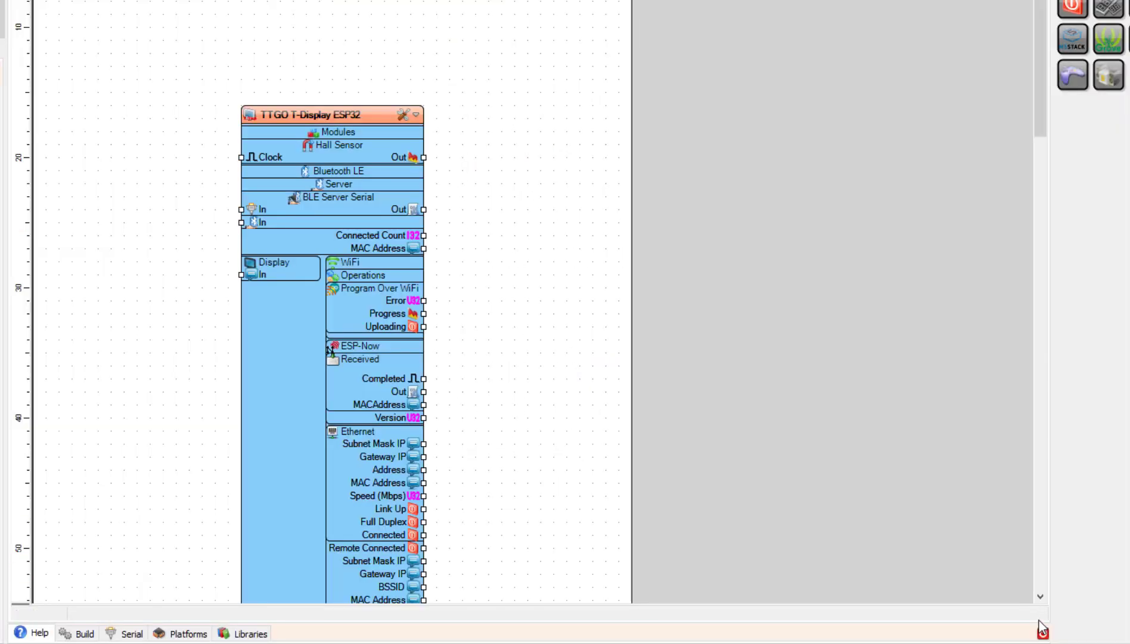
pyautogui.click(1044, 625)
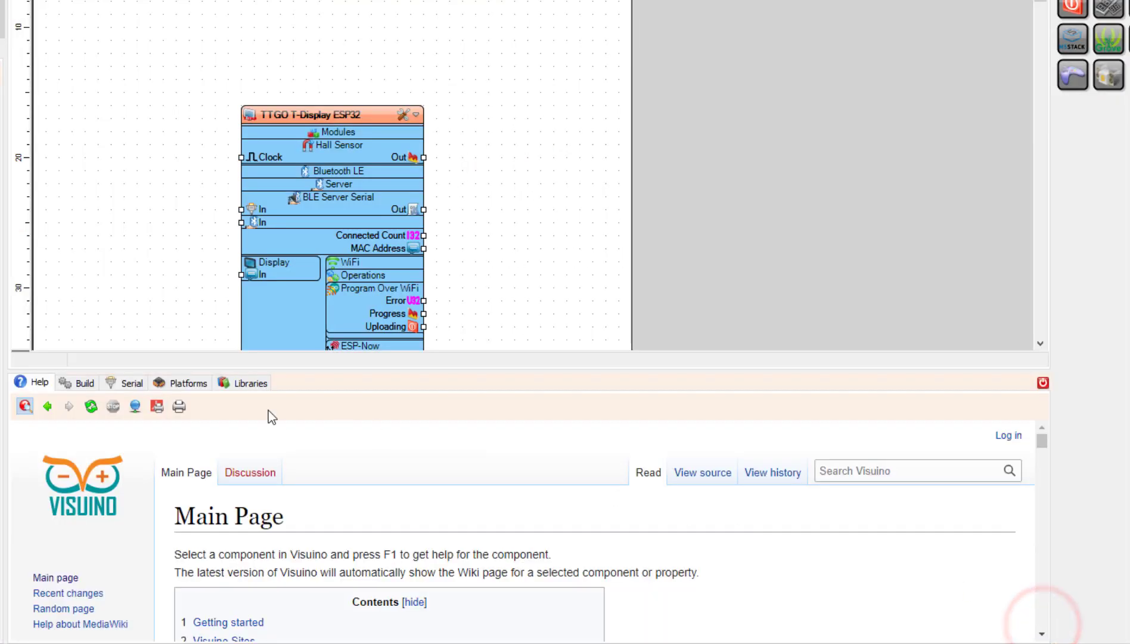
pyautogui.click(86, 383)
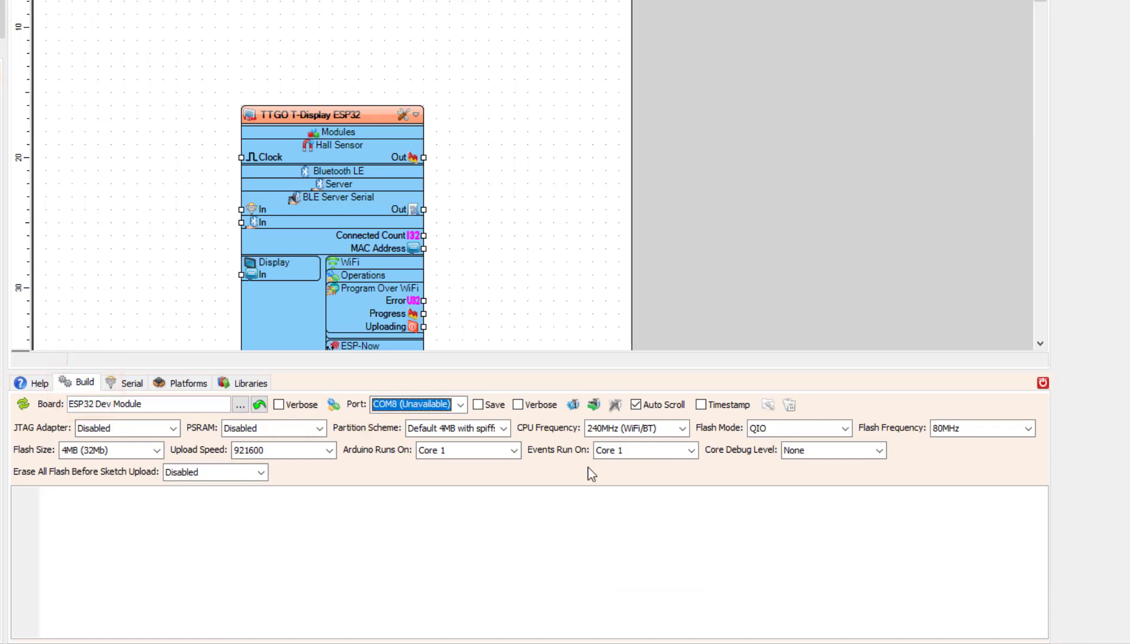
pyautogui.click(459, 404)
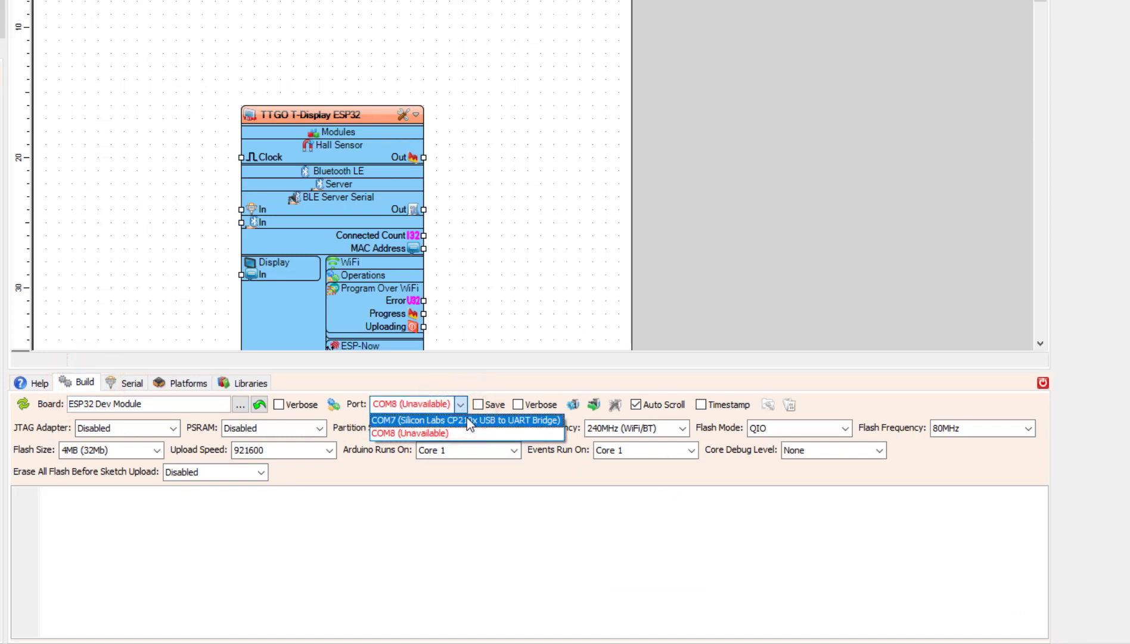
pyautogui.click(466, 420)
pyautogui.click(519, 404)
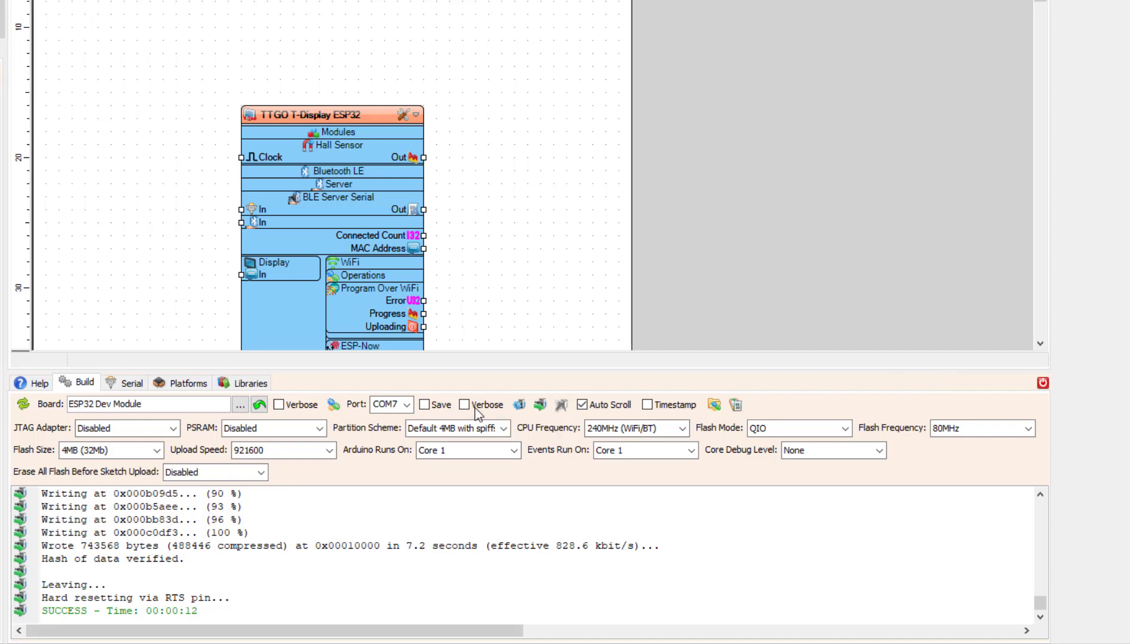
# Switch the upload port to TEST1 at 192.168.111.87 and hide the build panel
pyautogui.click(406, 404)
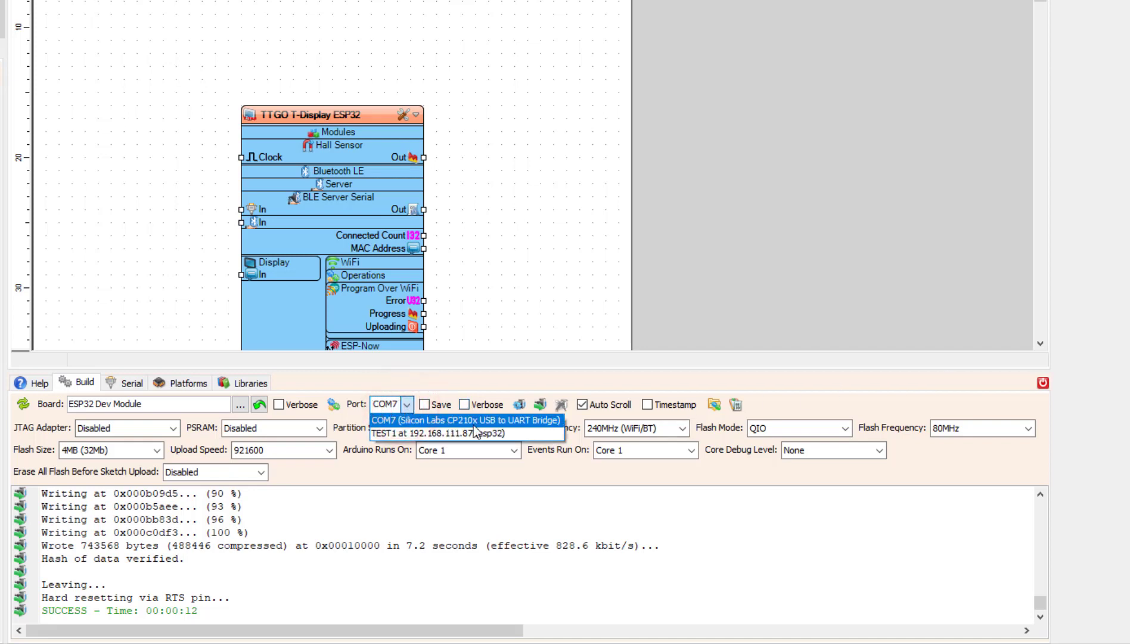
pyautogui.click(503, 433)
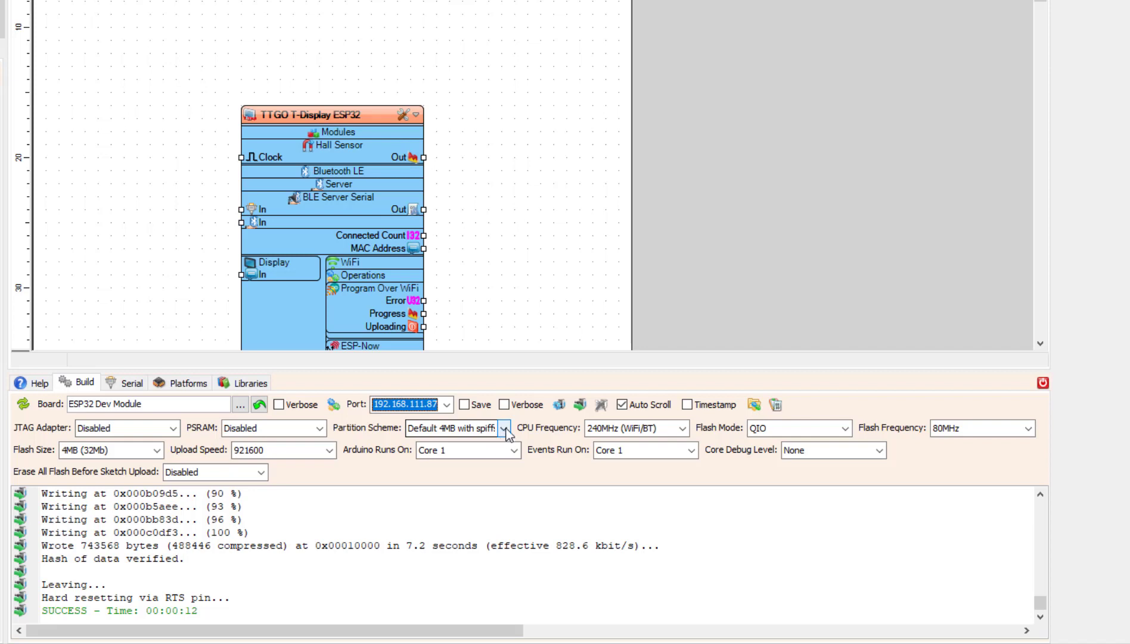
pyautogui.click(1044, 384)
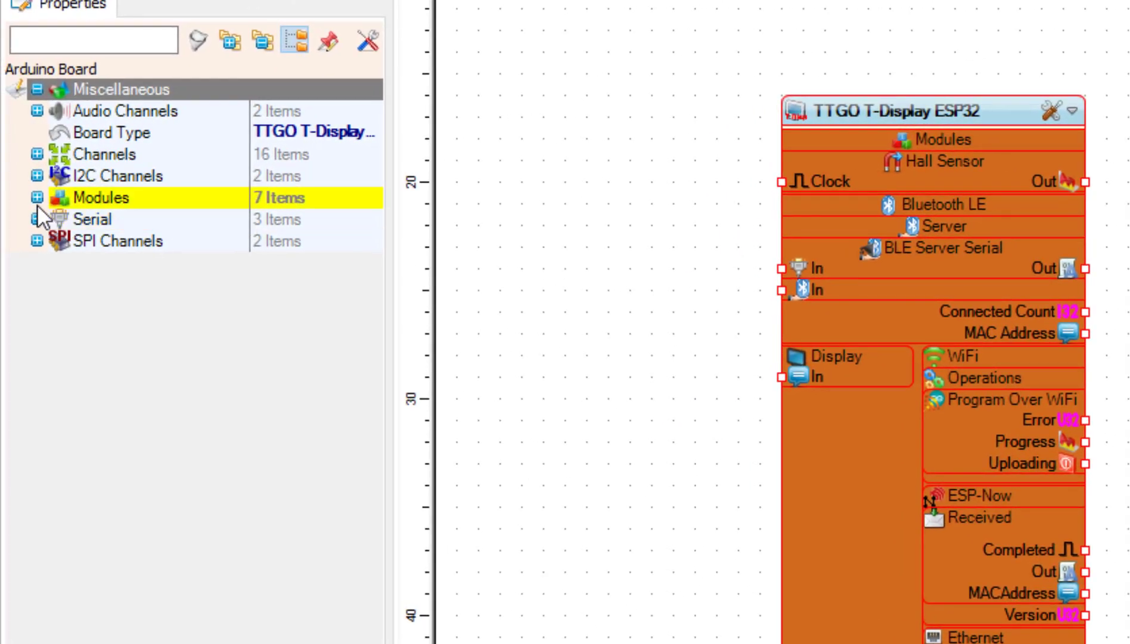
# Expand Modules > Display and select the Display's Elements property
pyautogui.click(37, 195)
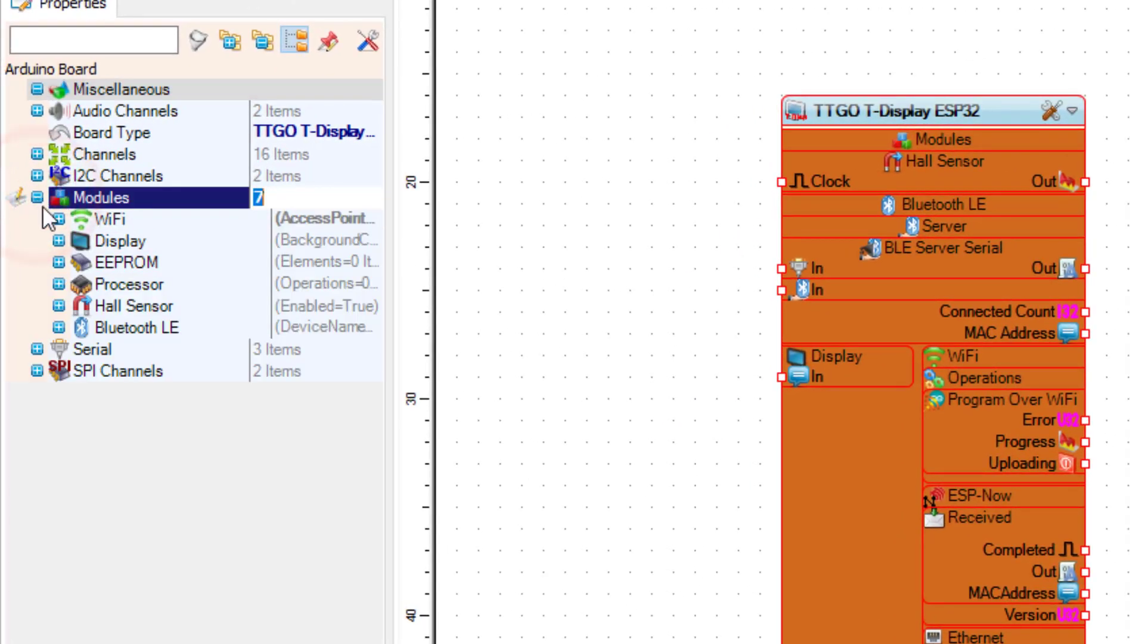
pyautogui.click(58, 239)
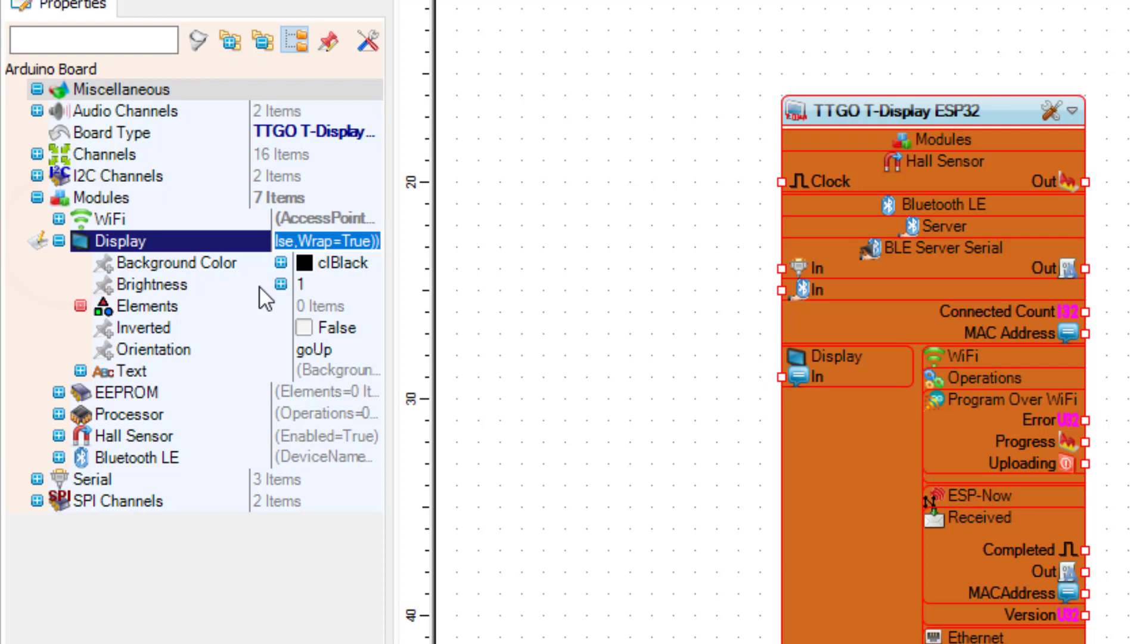
pyautogui.click(370, 304)
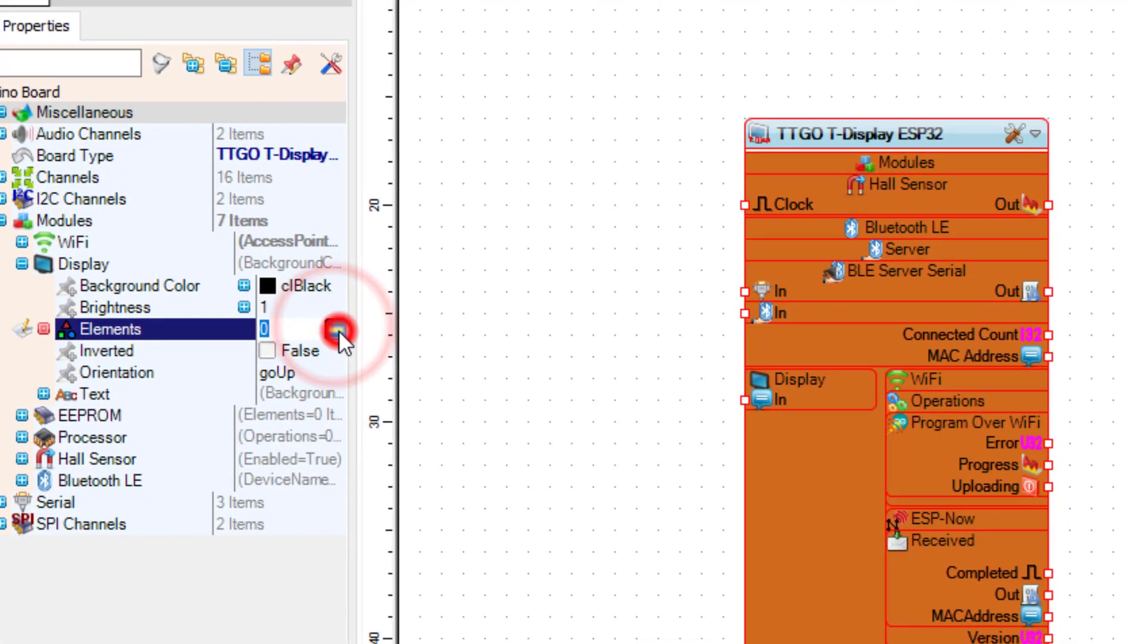
# Add a Draw Text element to the display with size 3 and text TEST
pyautogui.click(338, 329)
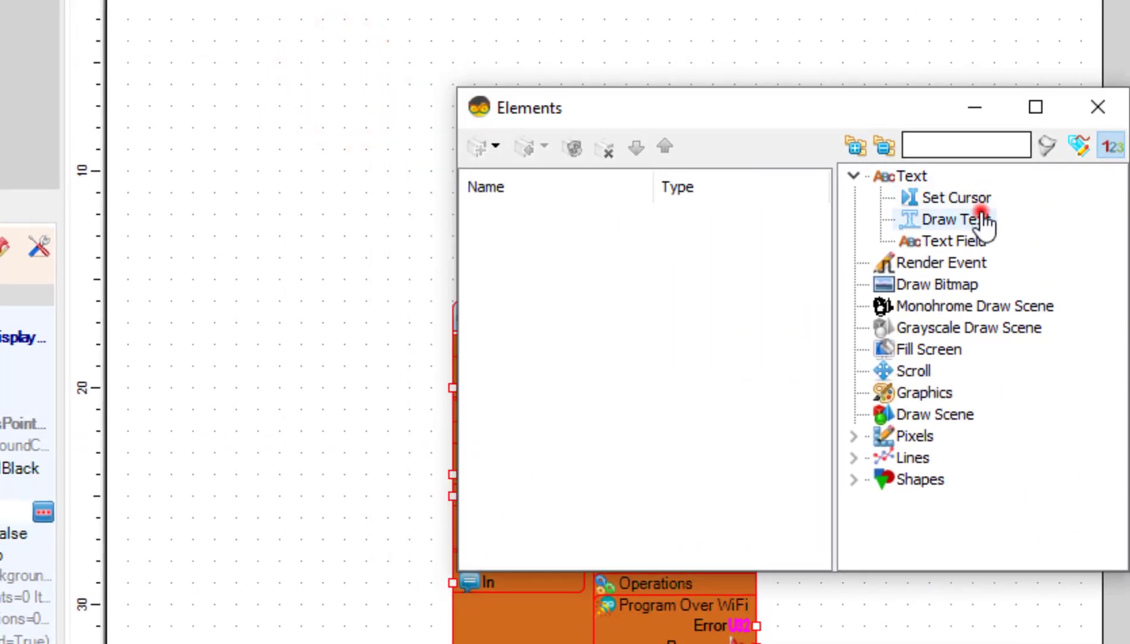
pyautogui.moveTo(957, 219); pyautogui.dragTo(615, 261)
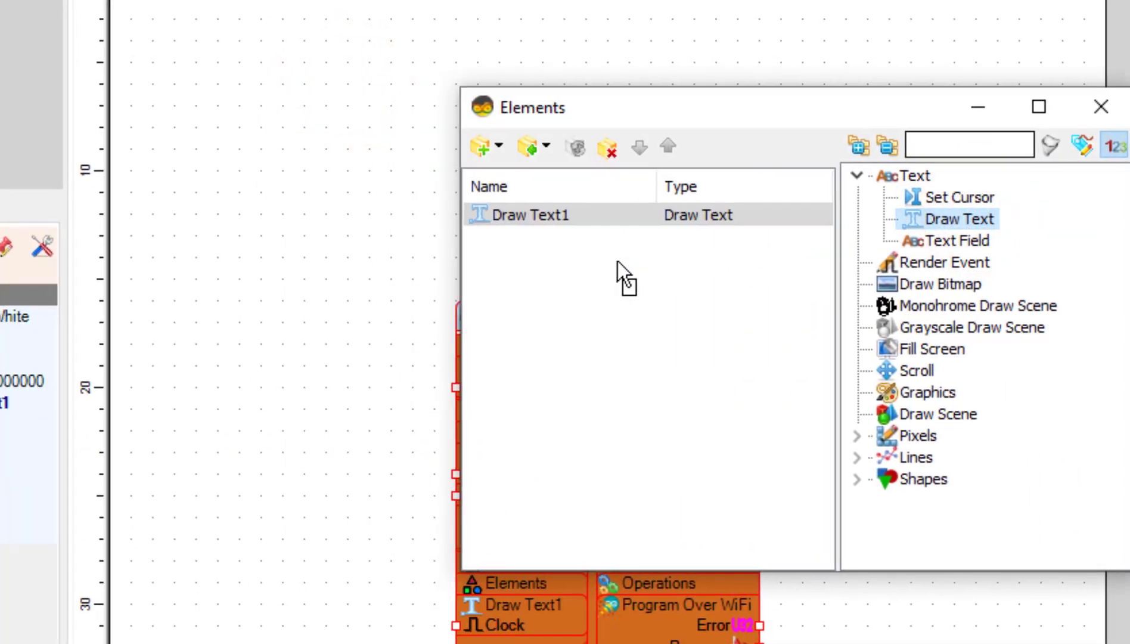
pyautogui.click(346, 392)
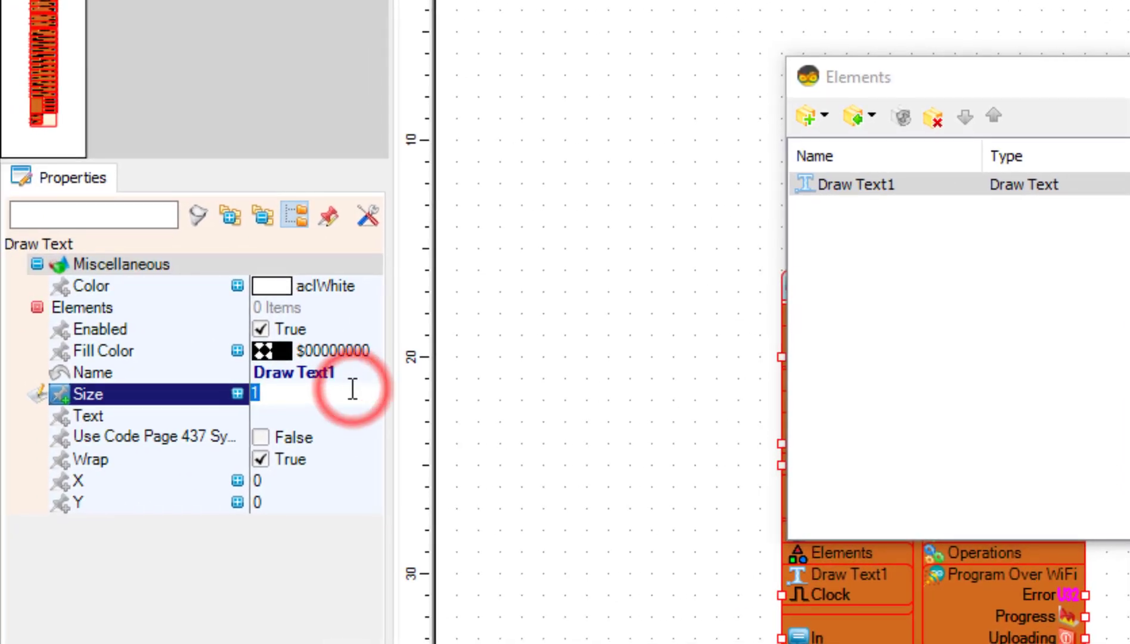
pyautogui.write('33')
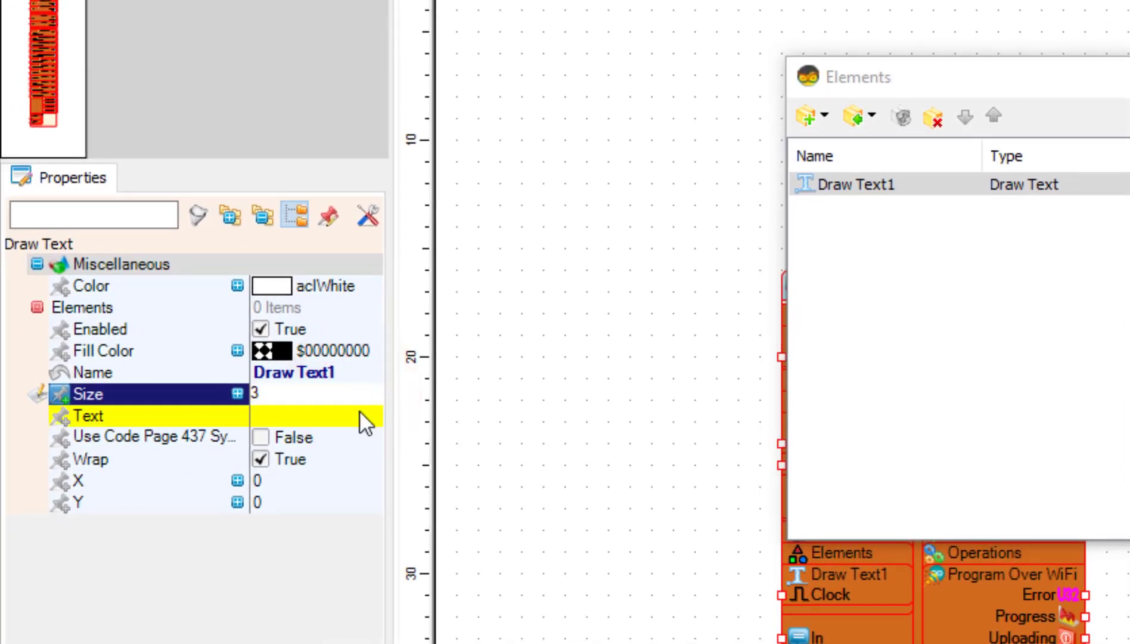
pyautogui.click(352, 415)
pyautogui.write('TEST')
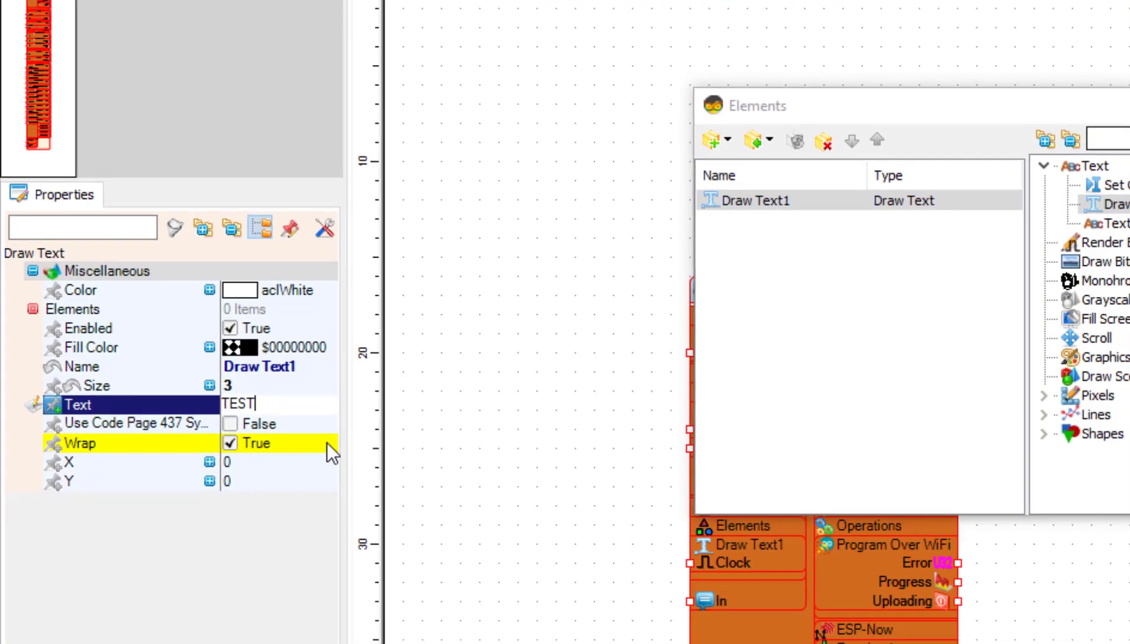
pyautogui.click(368, 459)
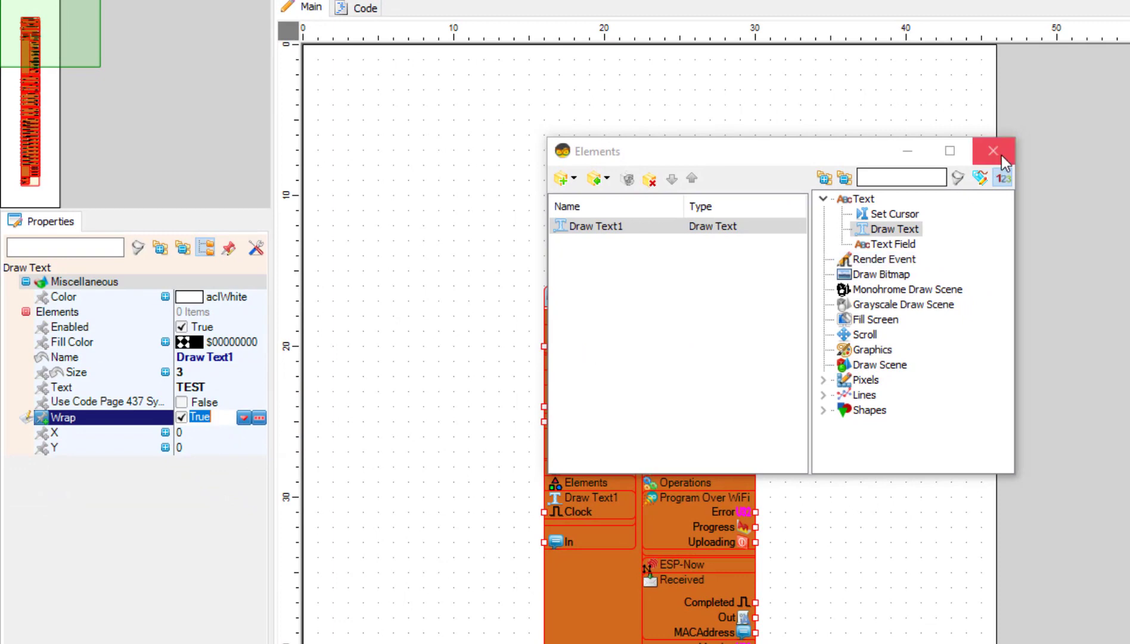
# Close the Elements editor and compile and upload over WiFi to 192.168.111.87
pyautogui.click(1000, 149)
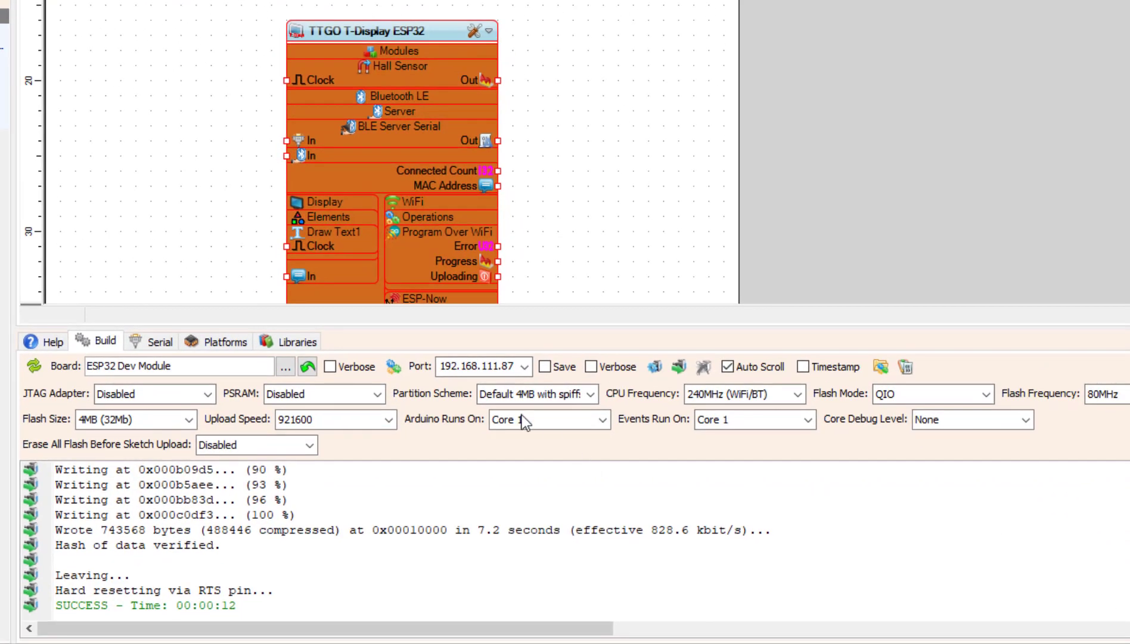
pyautogui.click(484, 366)
pyautogui.click(497, 392)
pyautogui.click(656, 366)
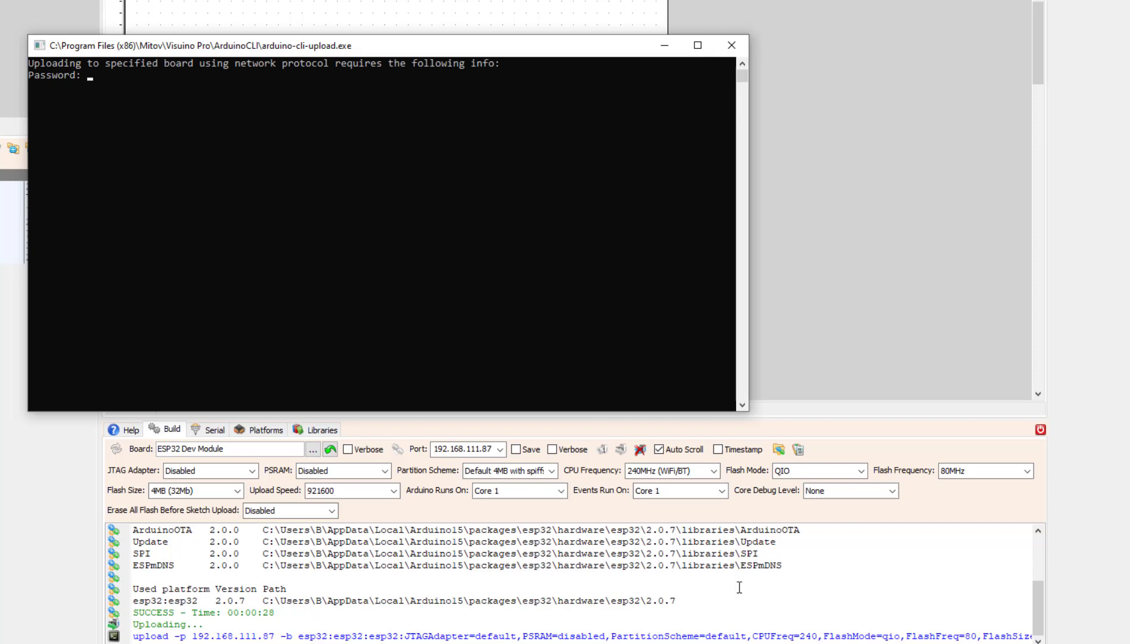
# Answer the over-the-air password prompt so the firmware uploads to 192.168.111.87
pyautogui.click(570, 188)
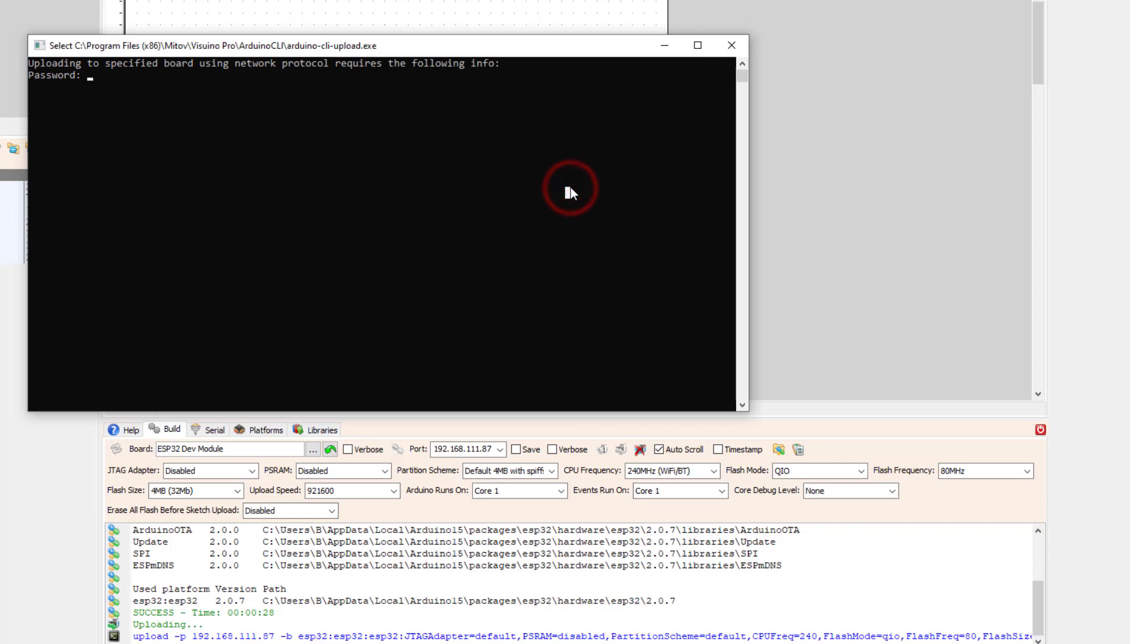
pyautogui.press('Escape')
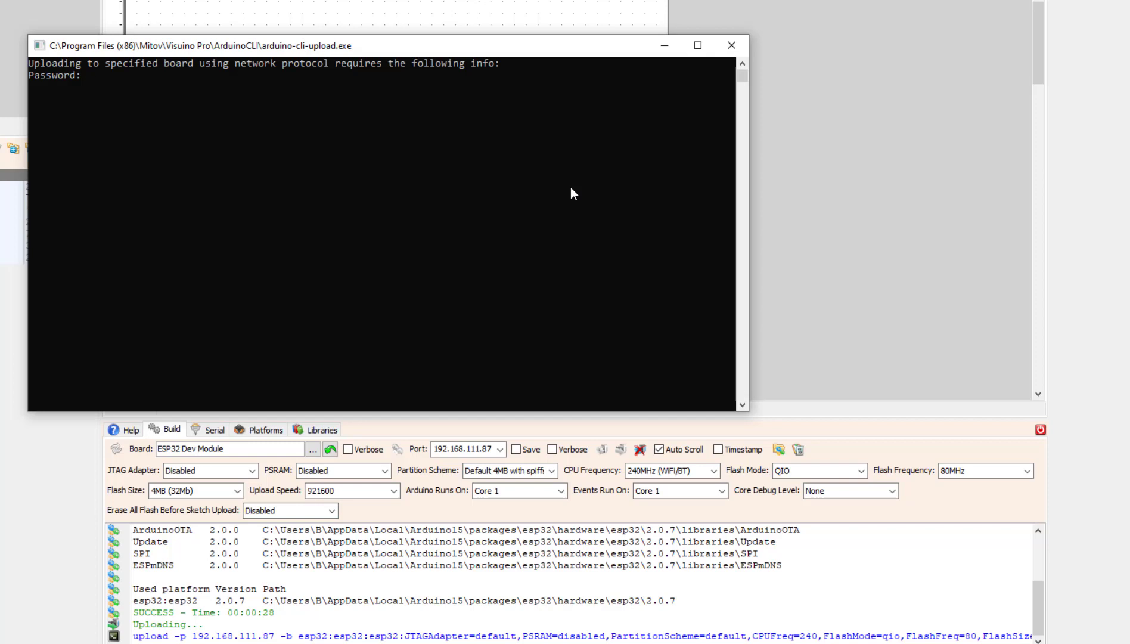
pyautogui.press('Return')
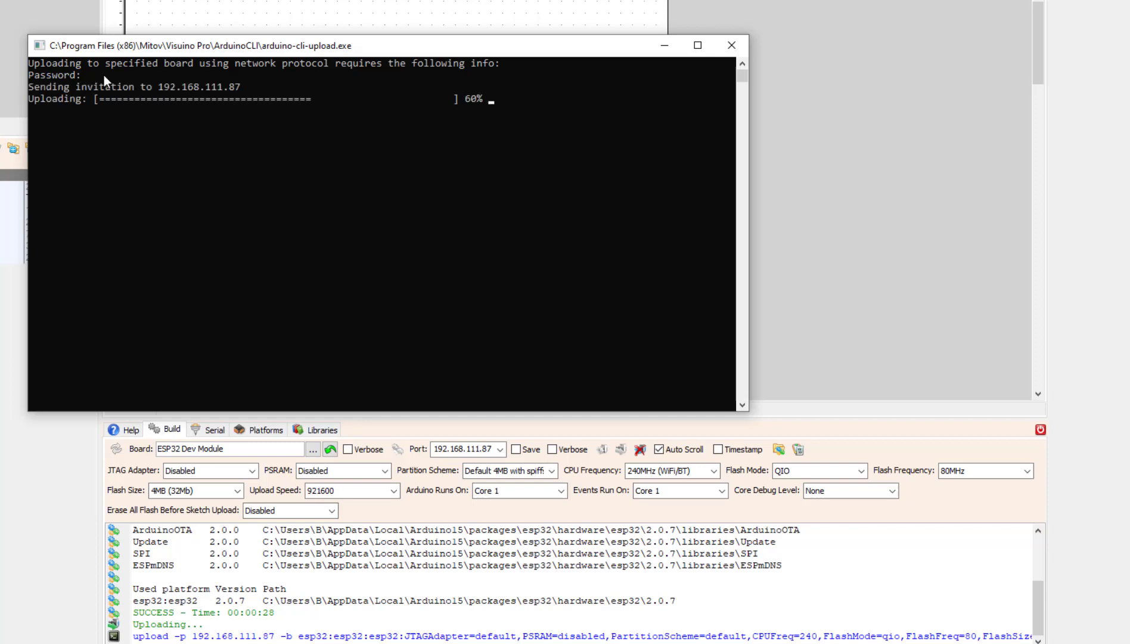